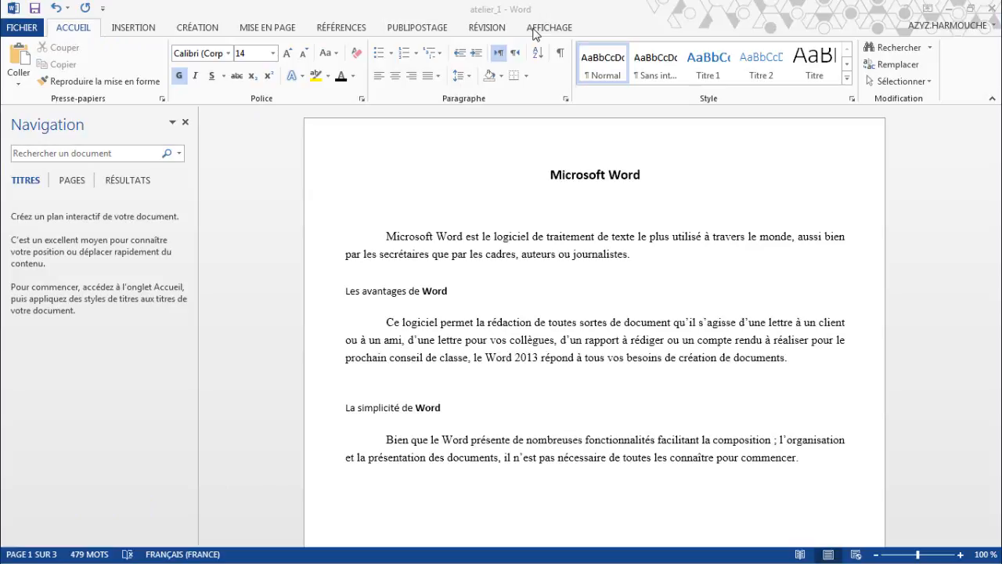
# - Open the ribbon customization options and create a new main tab after Accueil
pyautogui.click(628, 246)
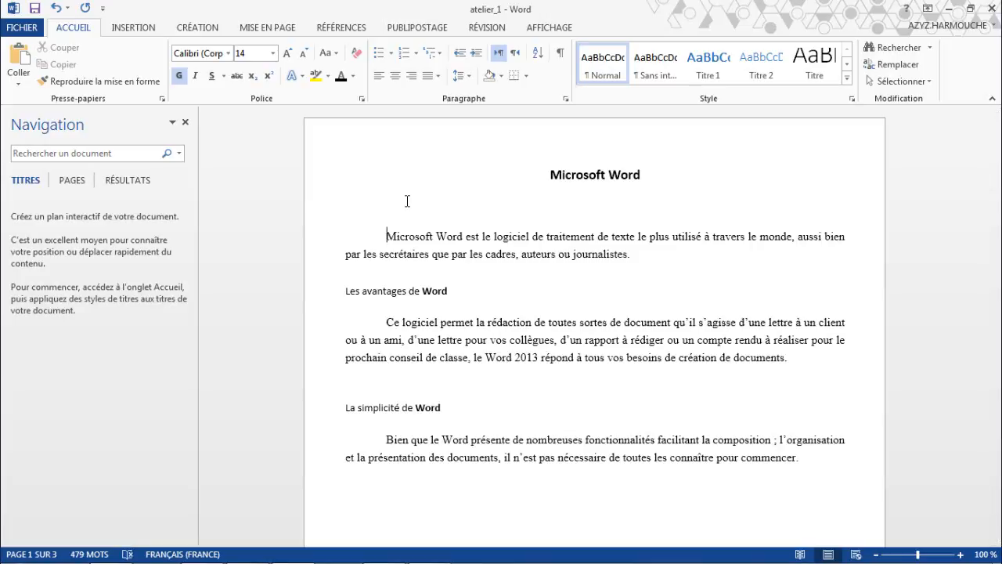
pyautogui.click(23, 30)
pyautogui.click(37, 356)
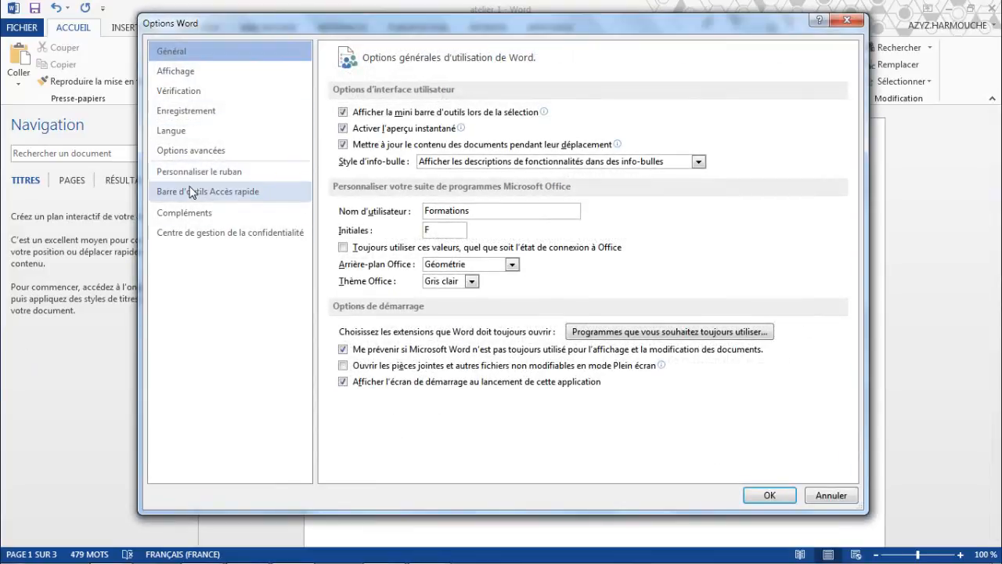
pyautogui.click(183, 172)
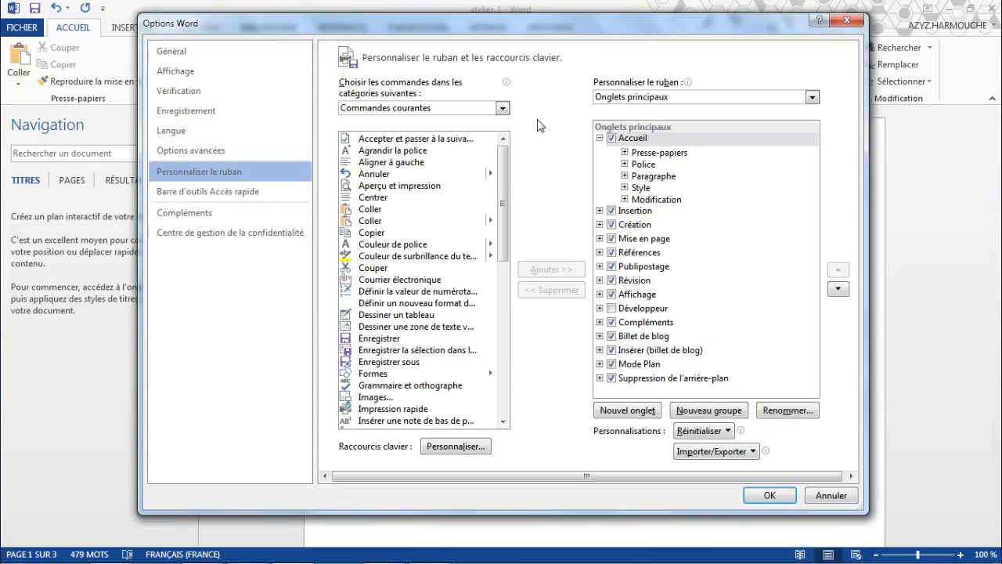
pyautogui.moveTo(506, 27); pyautogui.dragTo(473, 21)
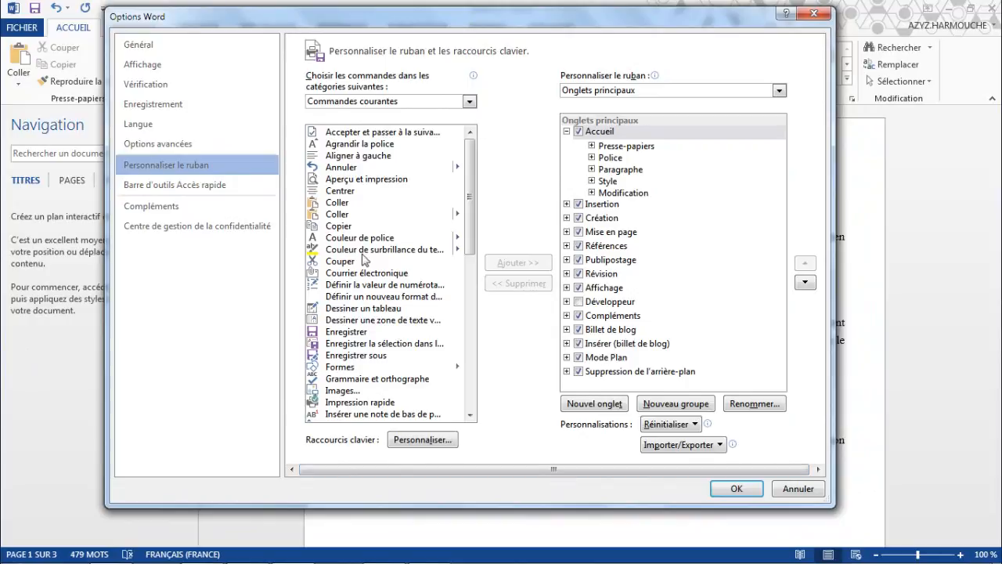
pyautogui.click(601, 411)
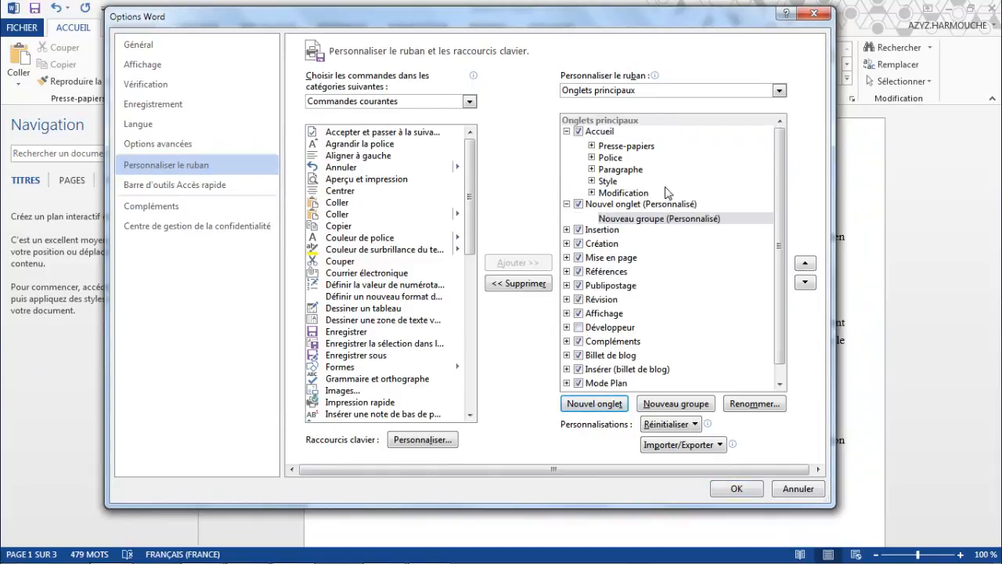
# - Rename the new custom ribbon tab with the account holder's surname in capitals
pyautogui.rightClick(620, 206)
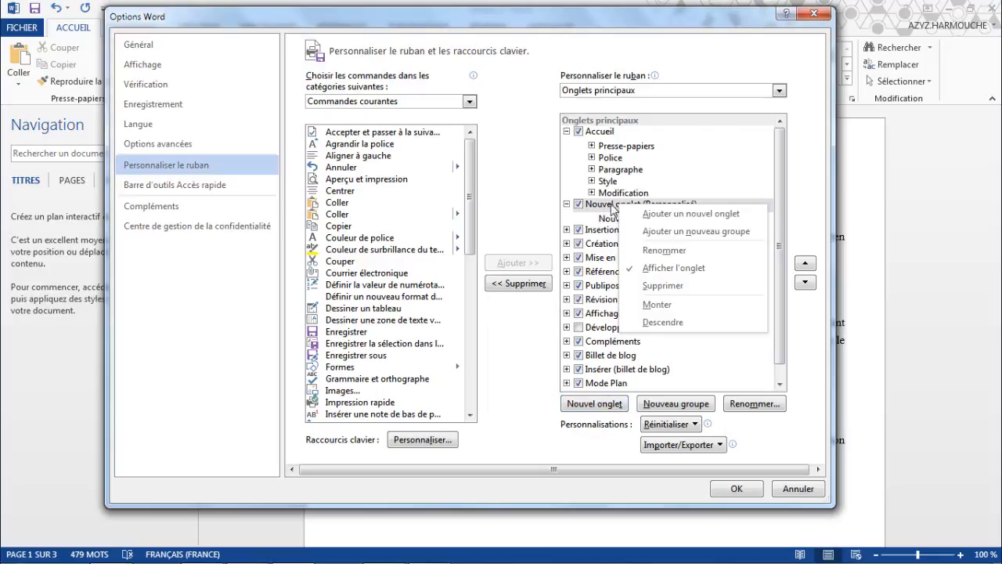
pyautogui.click(659, 250)
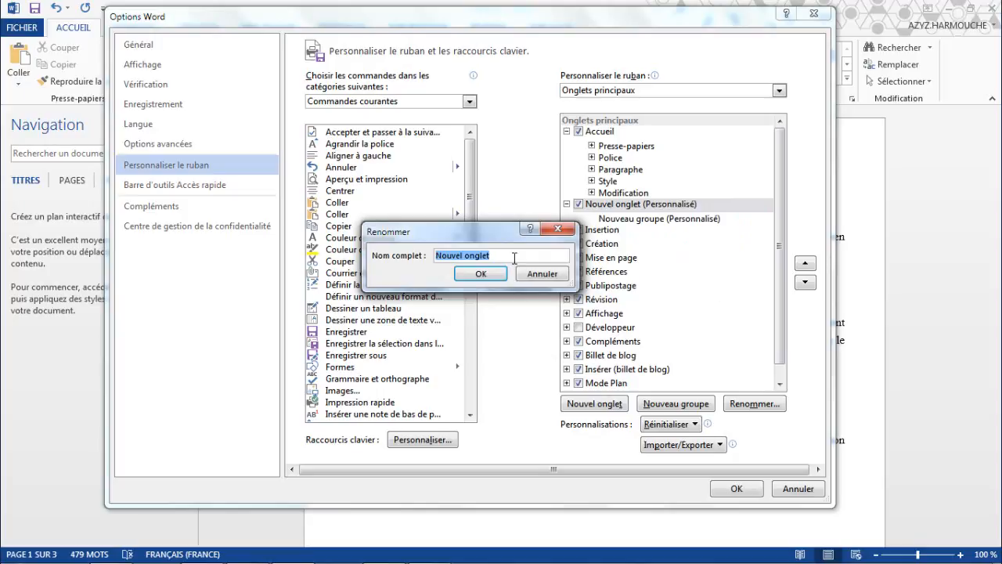
pyautogui.write('HARMOUCHE')
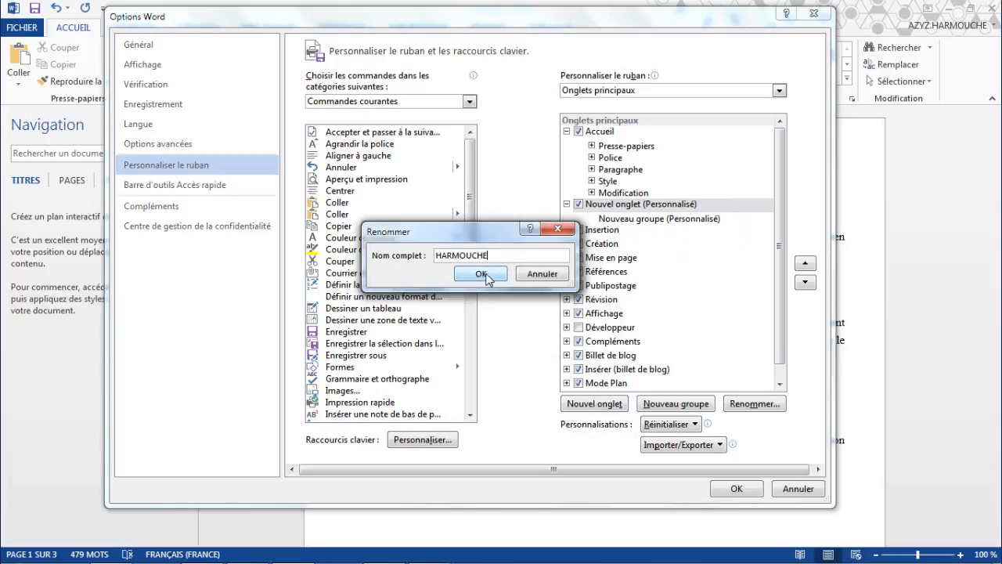
pyautogui.click(482, 275)
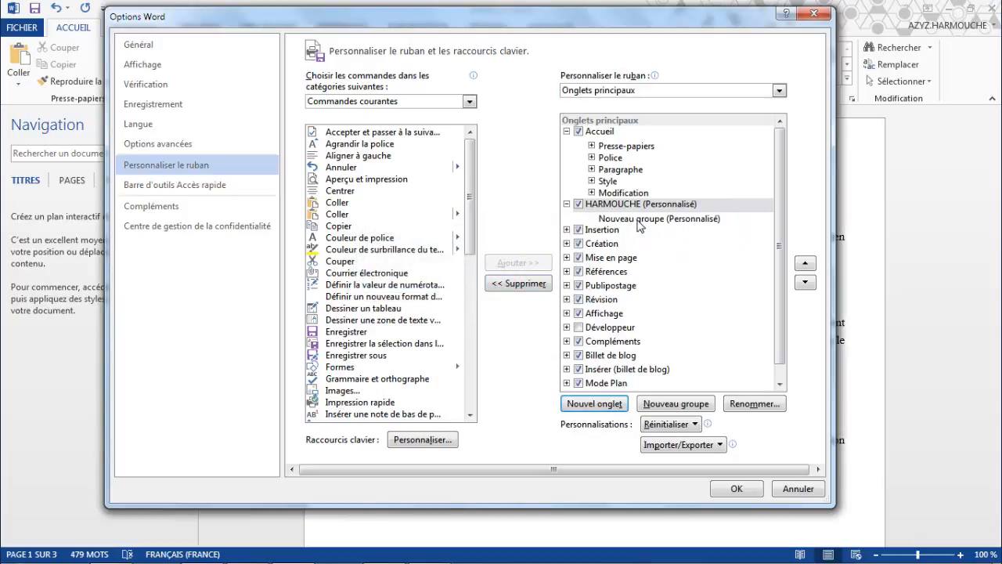
# - Rename the new group inside the custom tab as "Outils"
pyautogui.rightClick(640, 222)
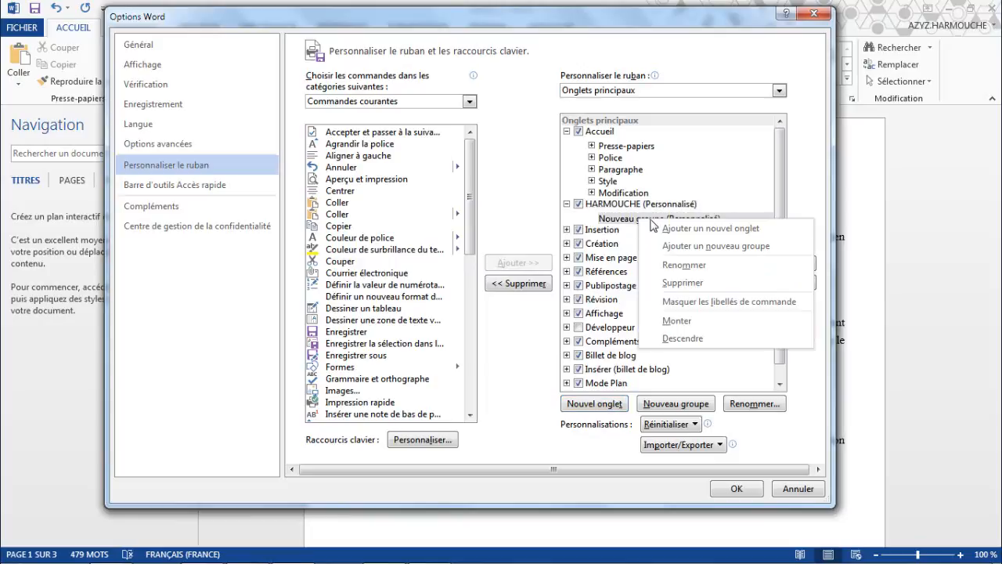
pyautogui.click(683, 266)
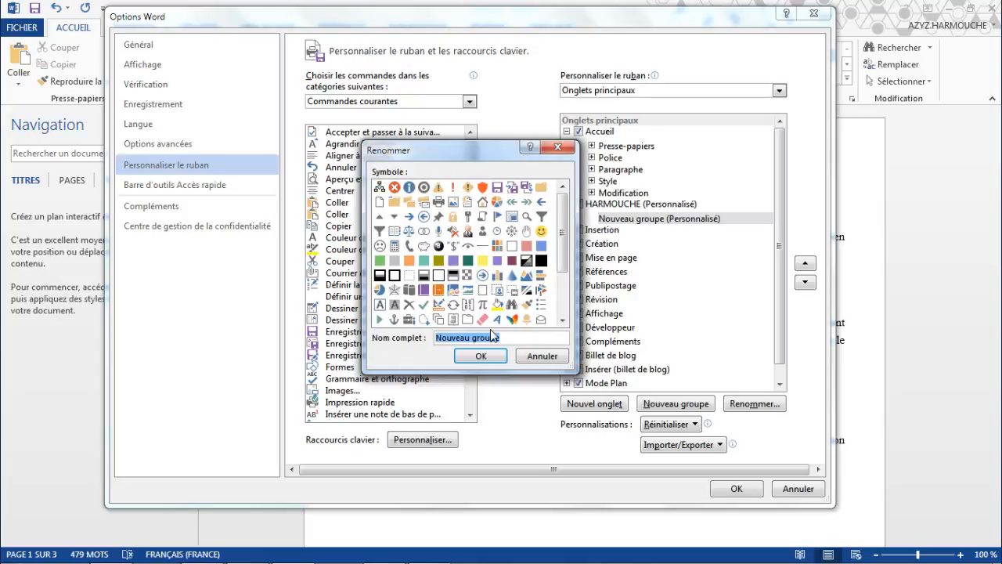
pyautogui.write('Outils')
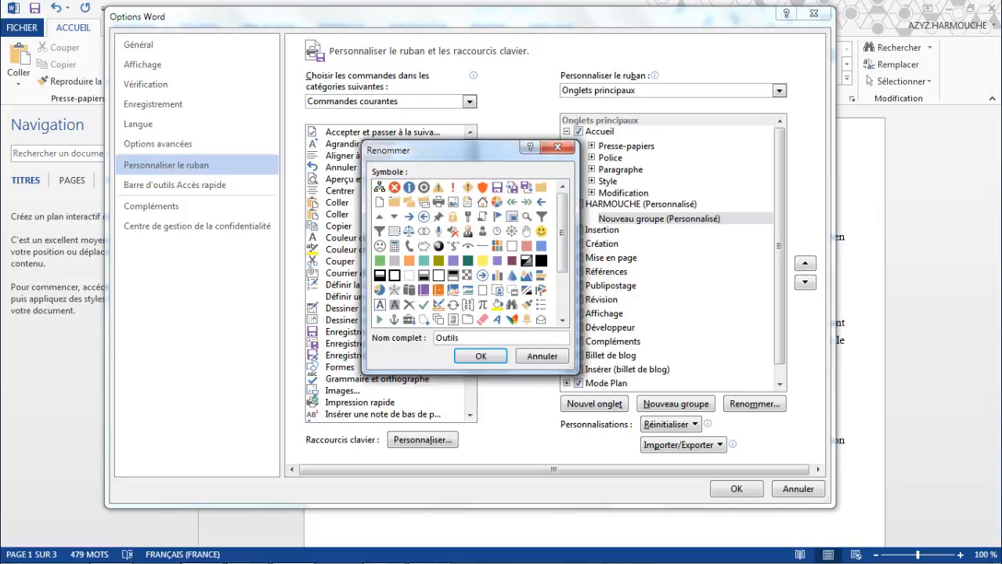
pyautogui.click(479, 357)
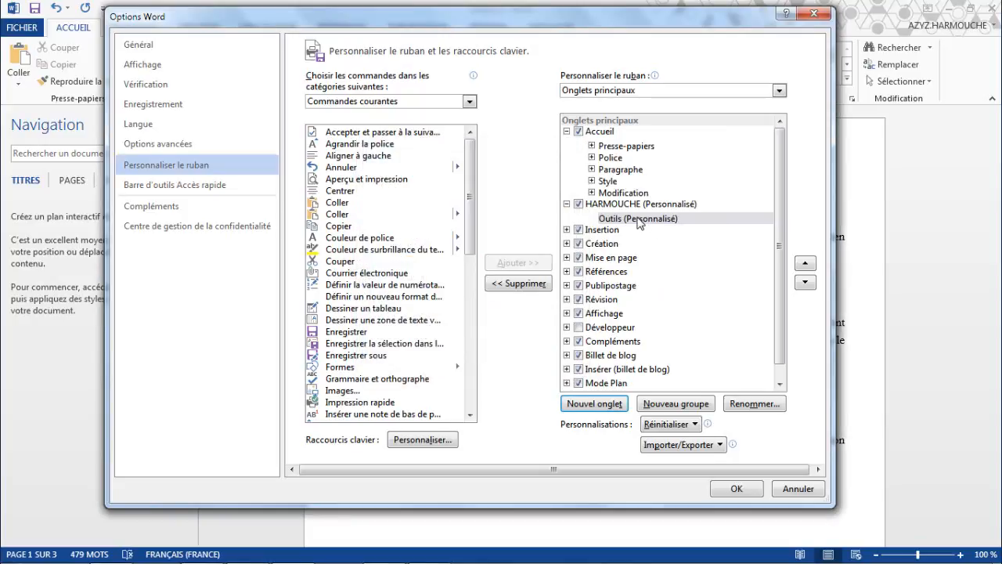
# - Add a second group under Outils in the custom tab and name it "Mise en forme"
pyautogui.click(678, 403)
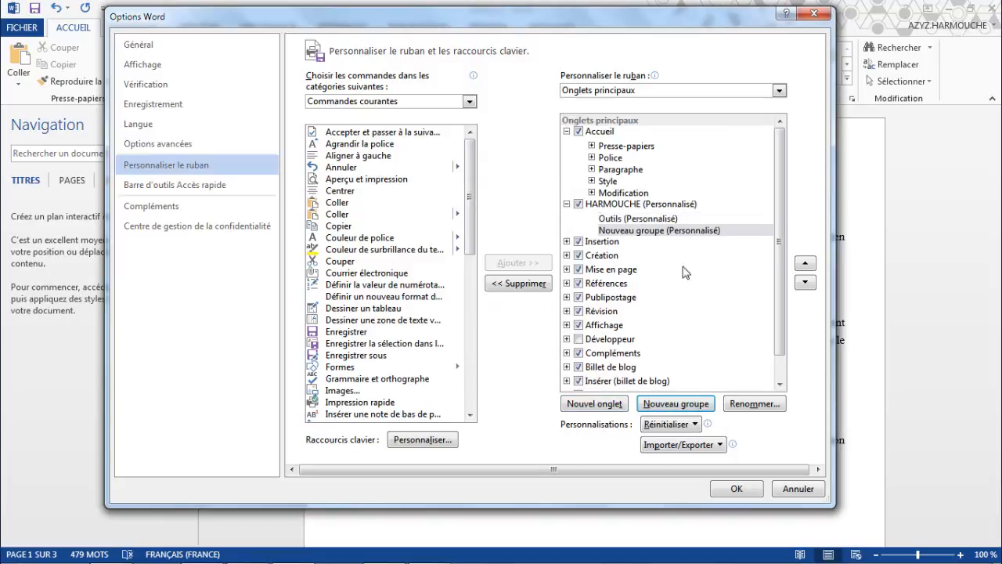
pyautogui.rightClick(655, 235)
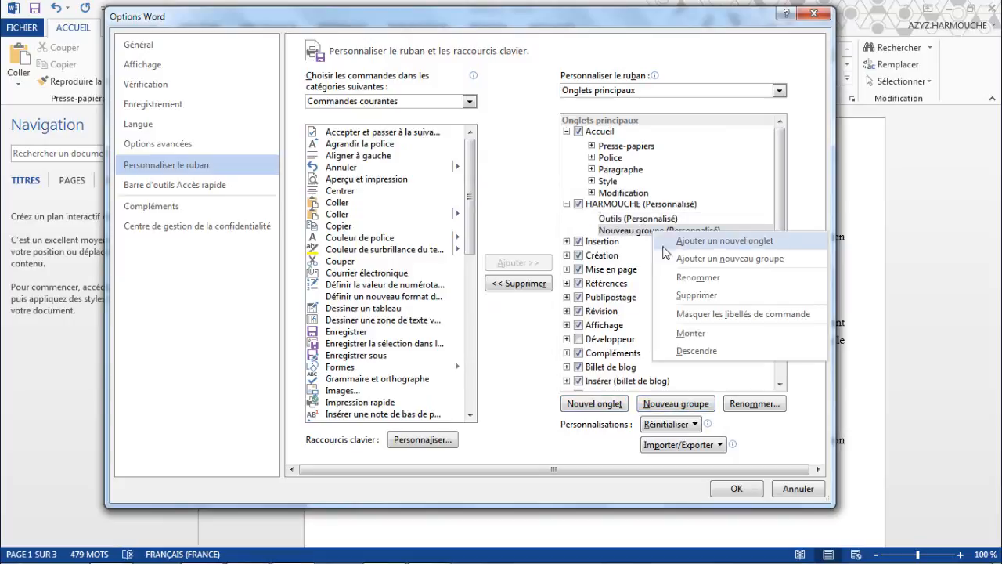
pyautogui.click(692, 279)
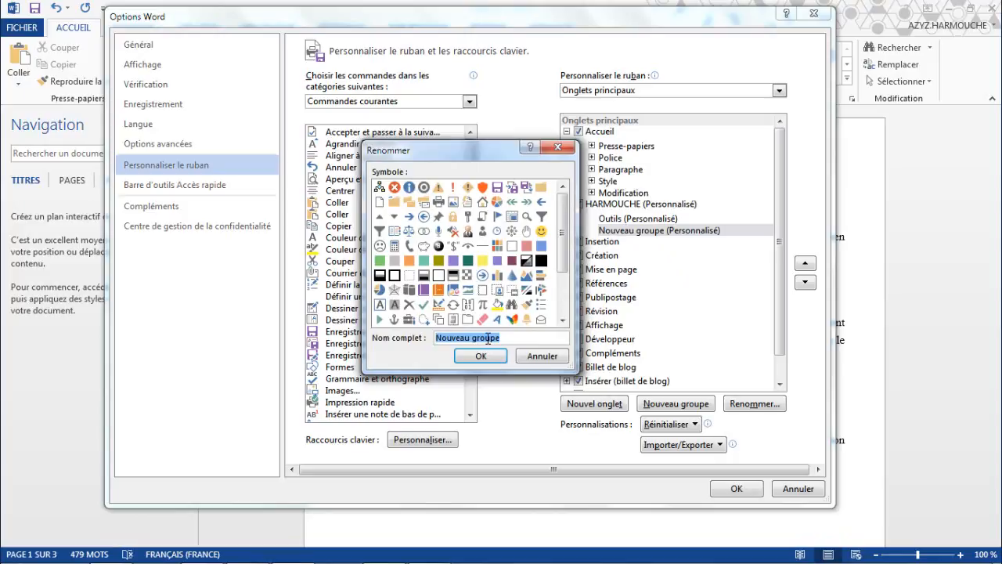
pyautogui.write('Mise en forme')
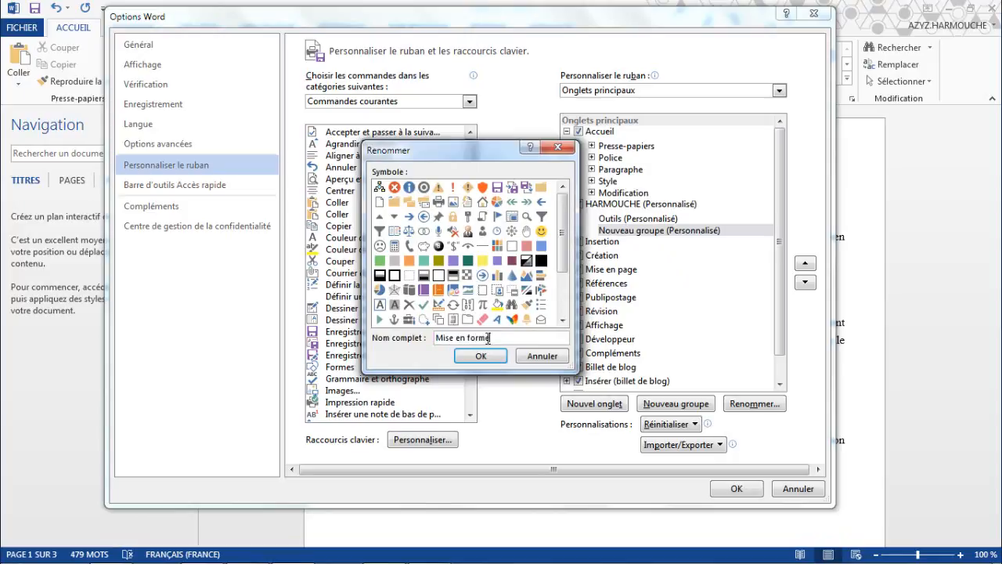
pyautogui.click(481, 356)
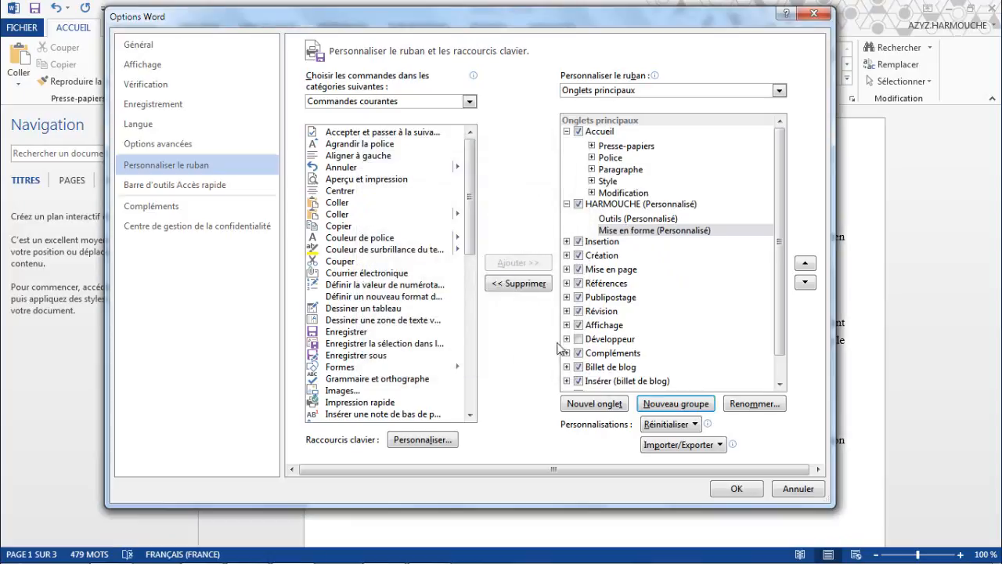
# - Apply the ribbon customization and display the new custom tab in the ribbon
pyautogui.click(642, 220)
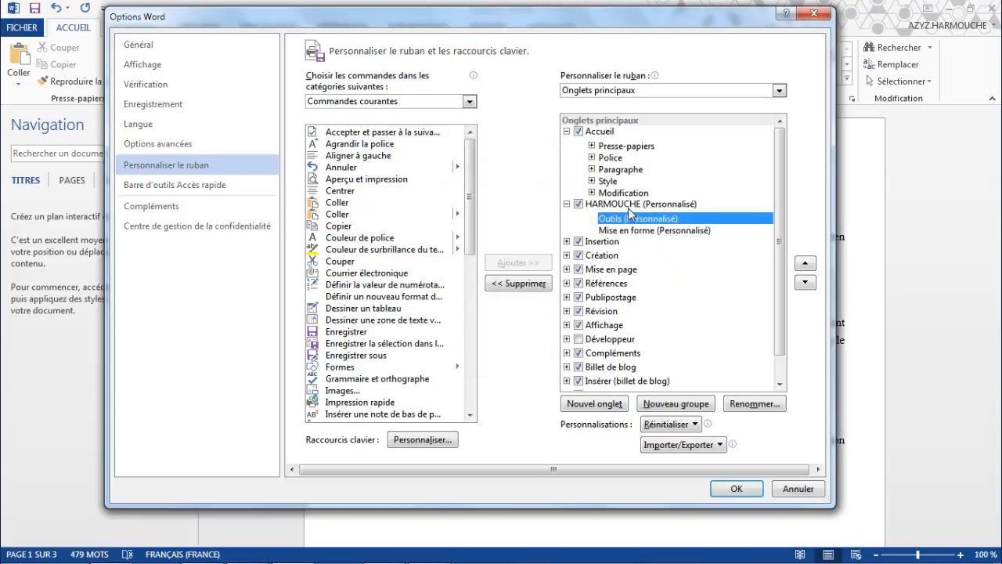
pyautogui.click(736, 489)
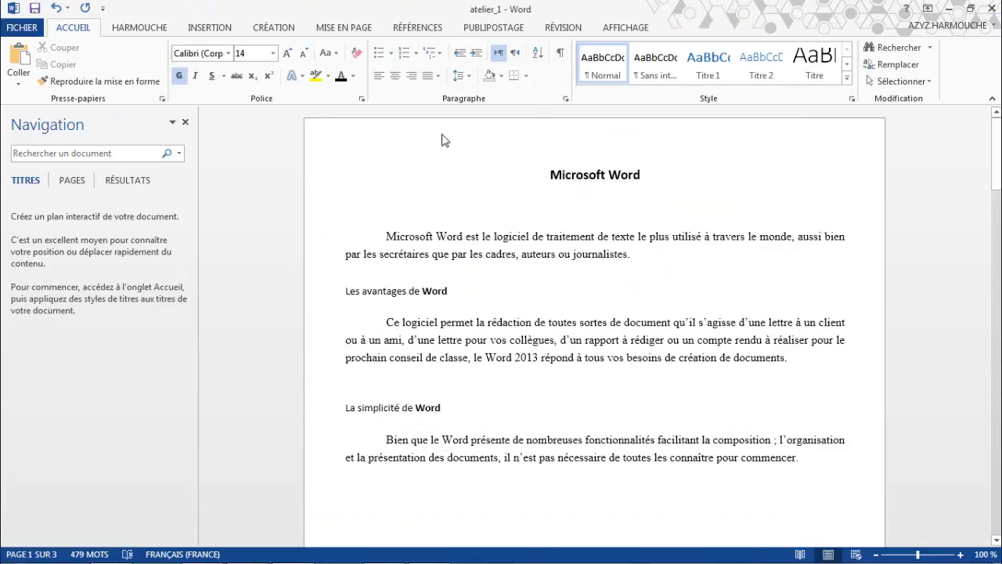
pyautogui.click(130, 35)
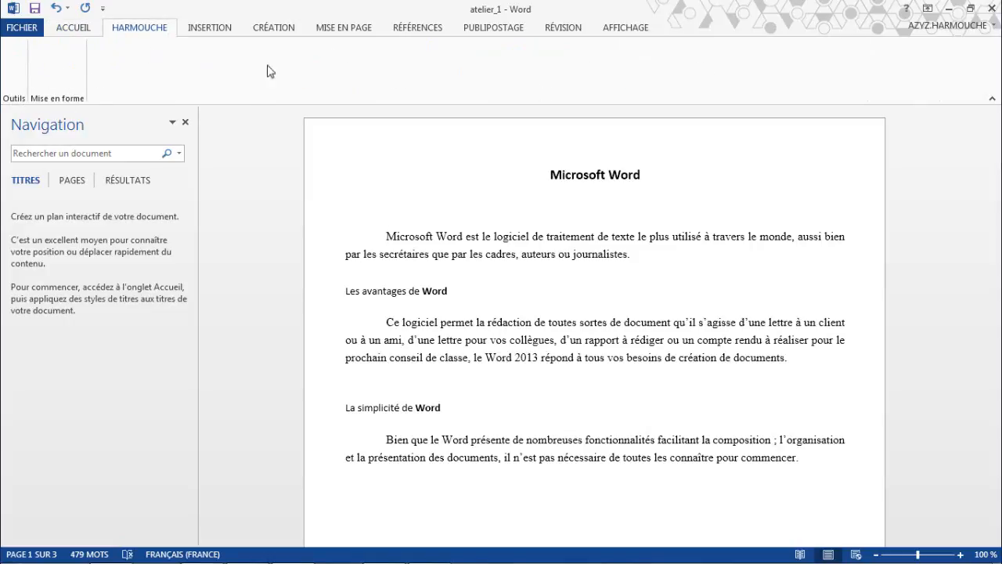
# - Reopen the ribbon customization options, move the custom tab down to just after Compléments, and apply the new order
pyautogui.click(23, 28)
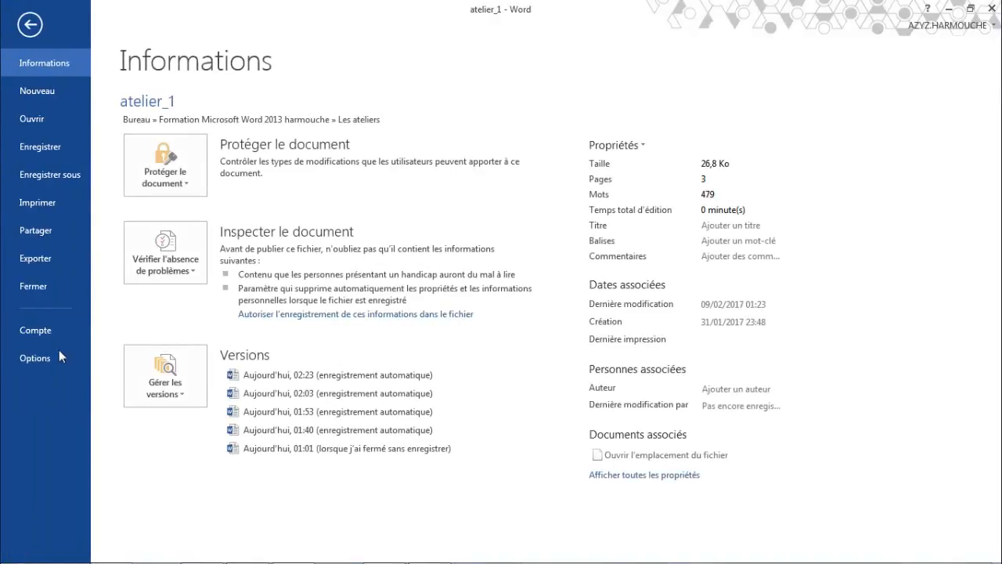
pyautogui.press('Escape')
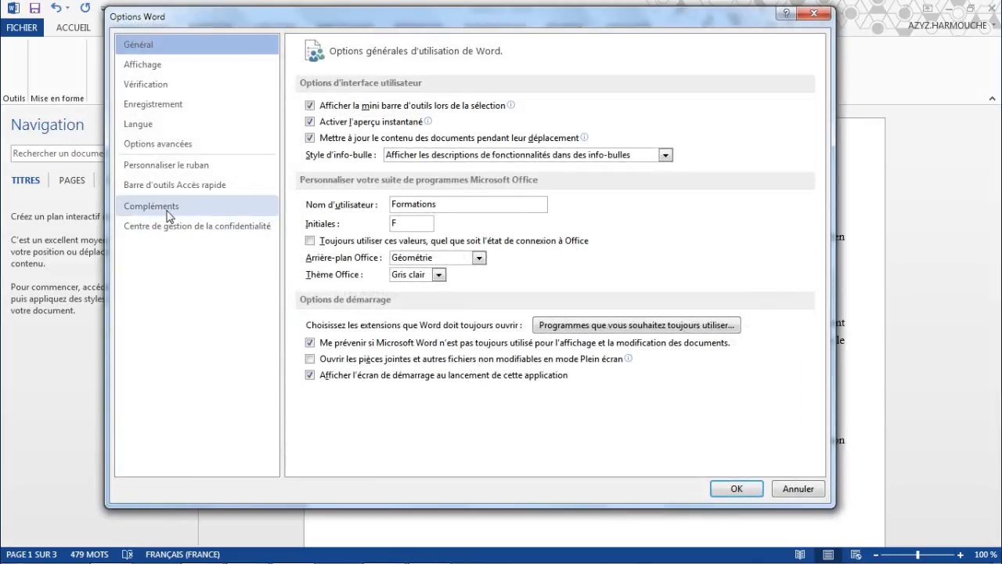
pyautogui.click(168, 168)
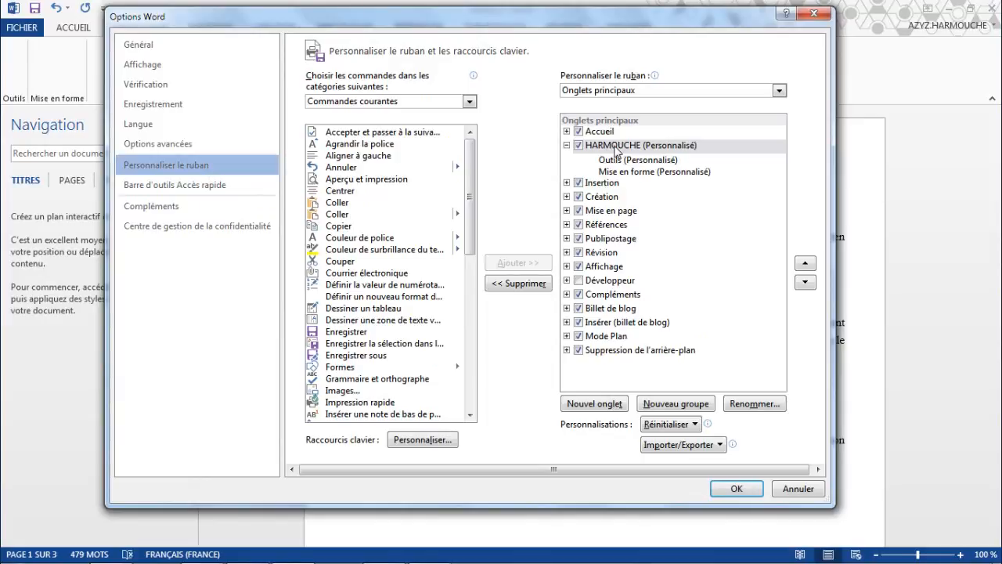
pyautogui.click(806, 283)
pyautogui.click(807, 284)
pyautogui.click(806, 283)
pyautogui.click(806, 283)
pyautogui.click(807, 283)
pyautogui.click(806, 283)
pyautogui.click(806, 283)
pyautogui.click(806, 283)
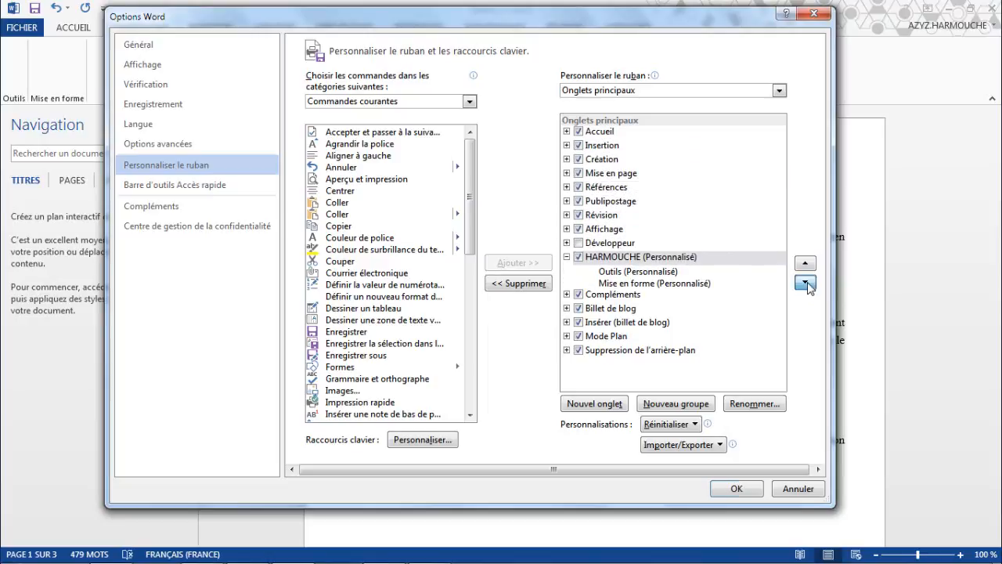
pyautogui.click(807, 284)
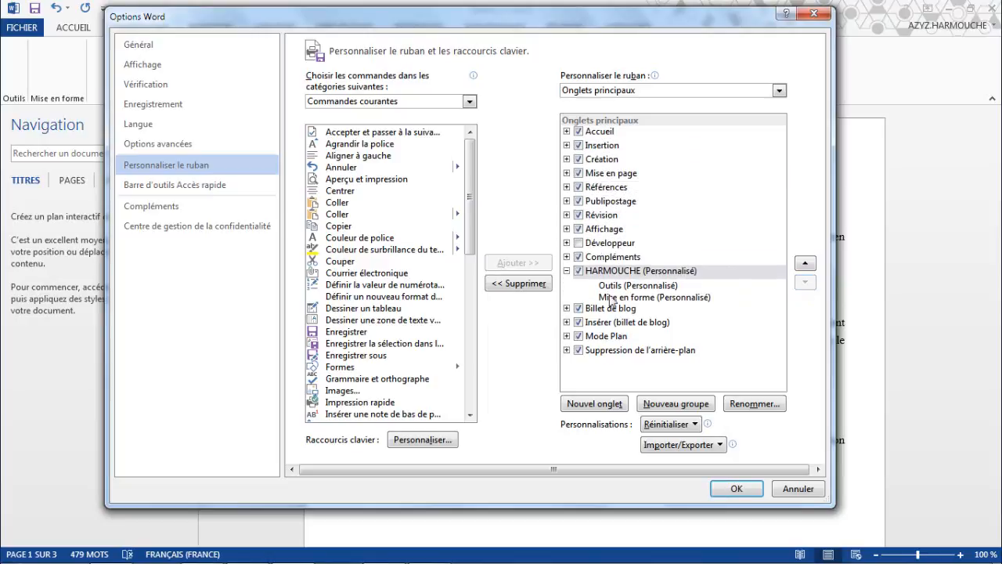
pyautogui.click(736, 488)
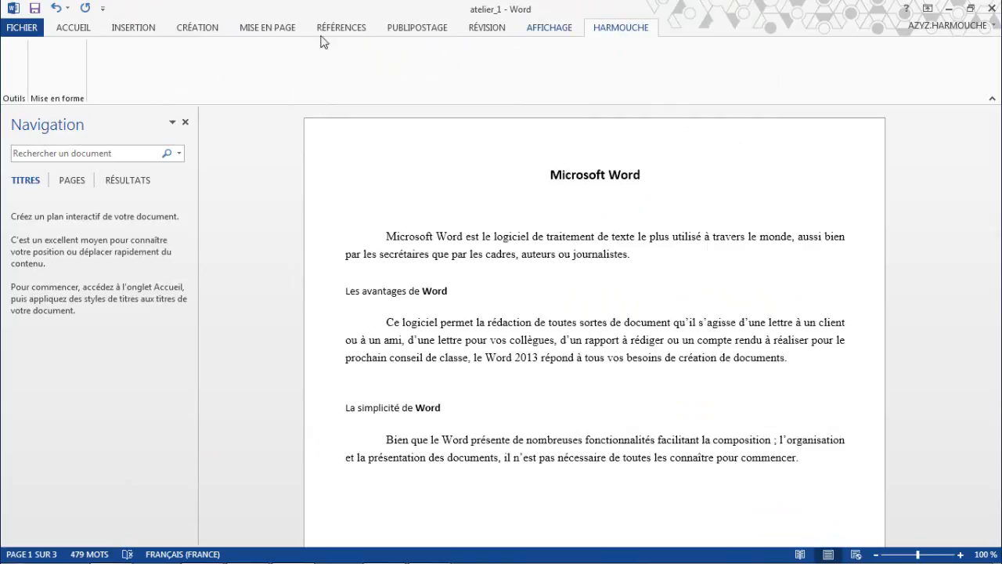
# - In the ribbon customization options, add the commands Copier, Coller (with its submenu) and Aperçu et impression to the custom tab's Outils group
pyautogui.click(21, 29)
pyautogui.click(47, 360)
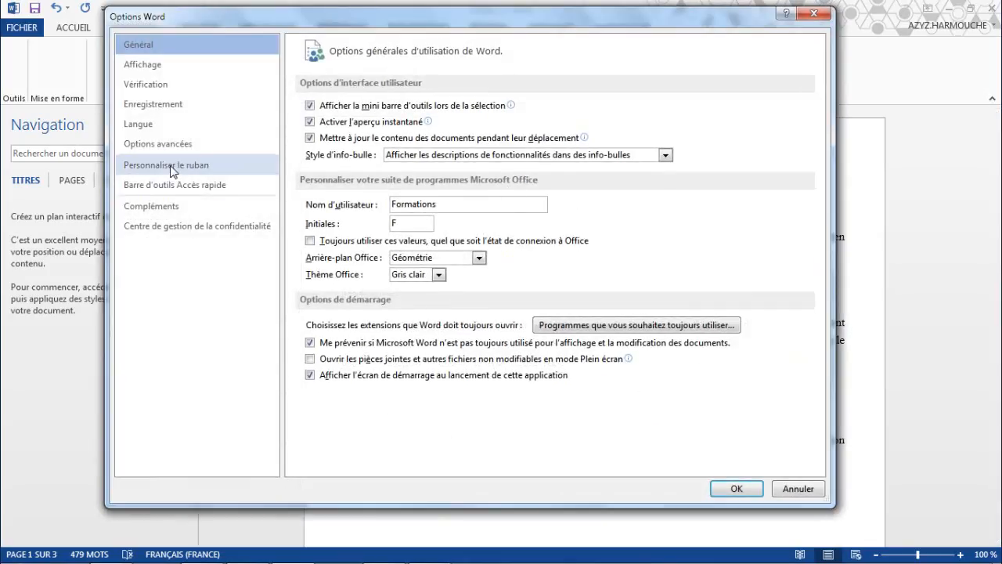
pyautogui.click(168, 165)
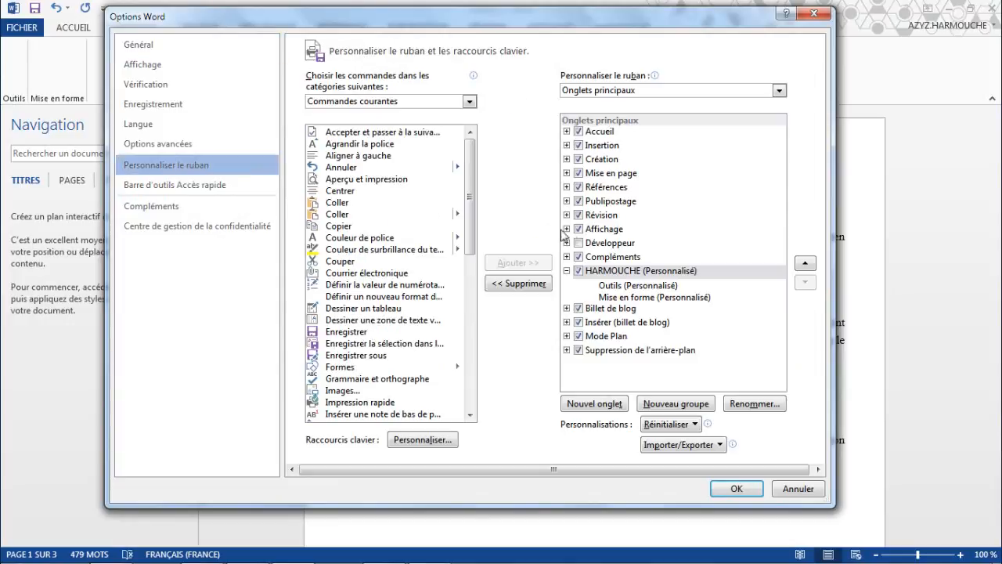
pyautogui.click(618, 288)
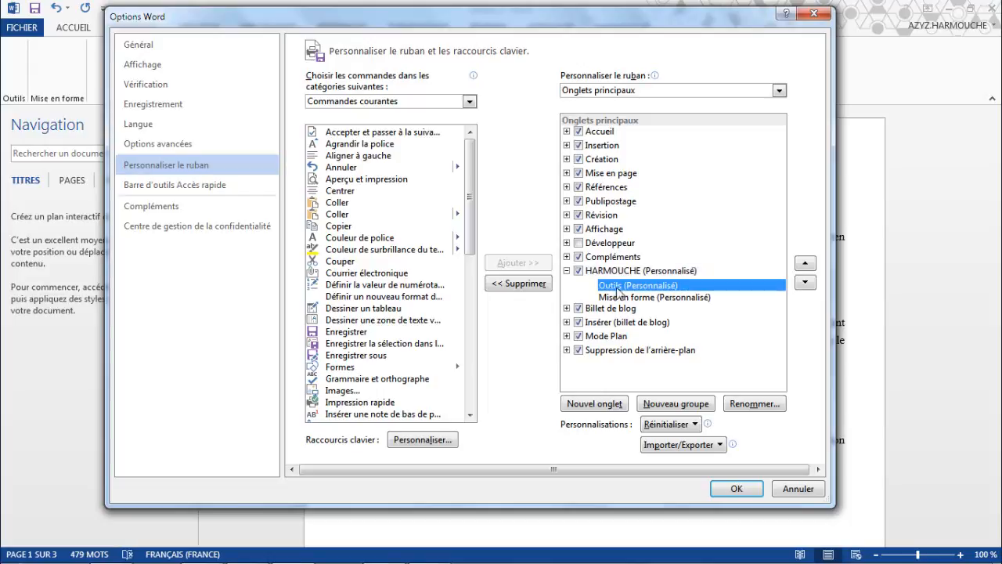
pyautogui.click(332, 227)
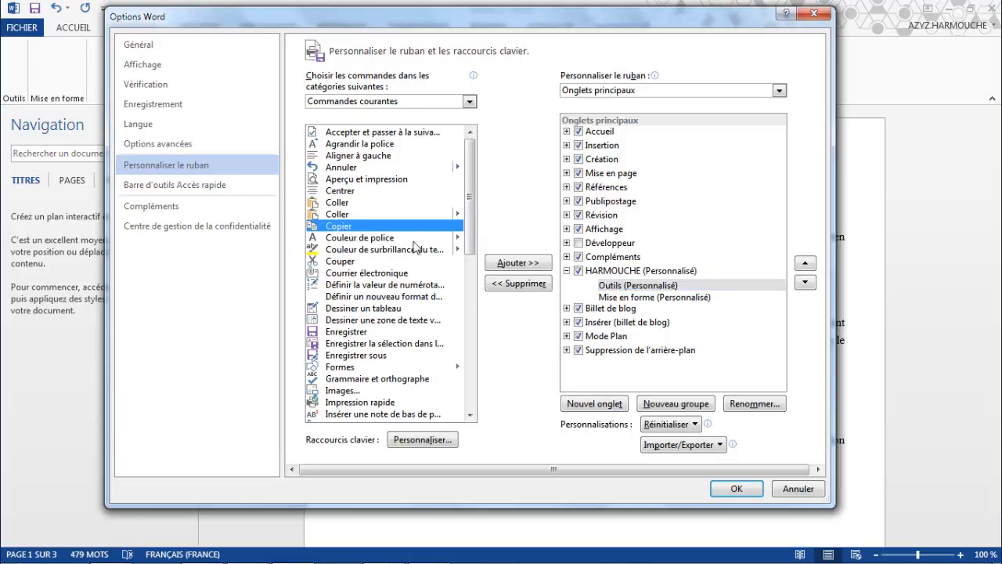
pyautogui.click(505, 264)
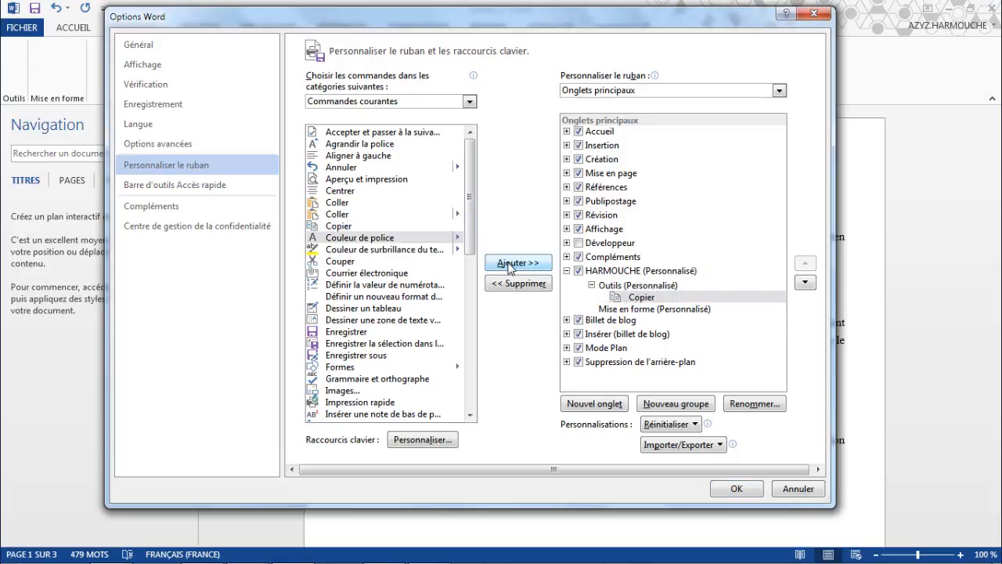
pyautogui.click(339, 214)
pyautogui.click(513, 264)
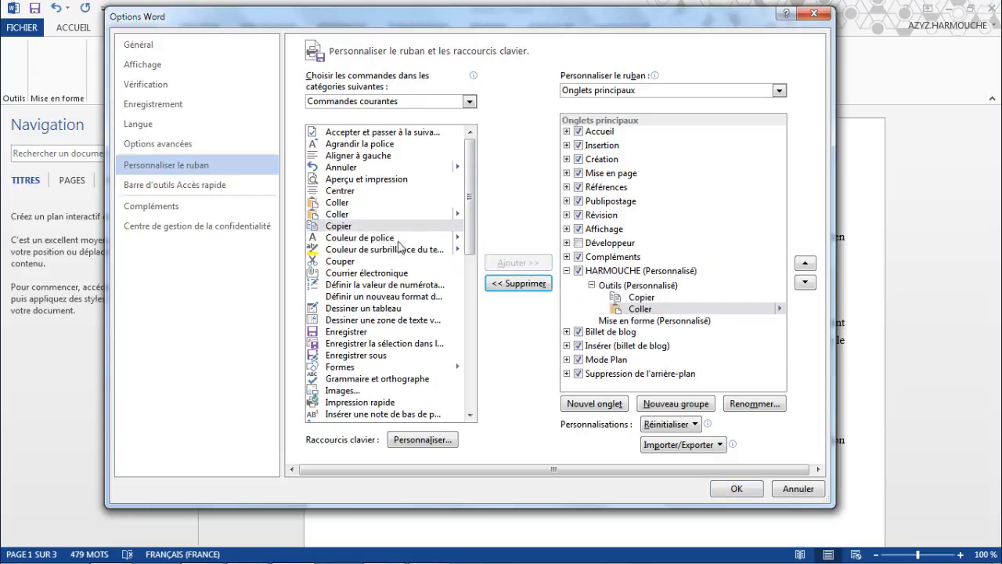
pyautogui.click(347, 180)
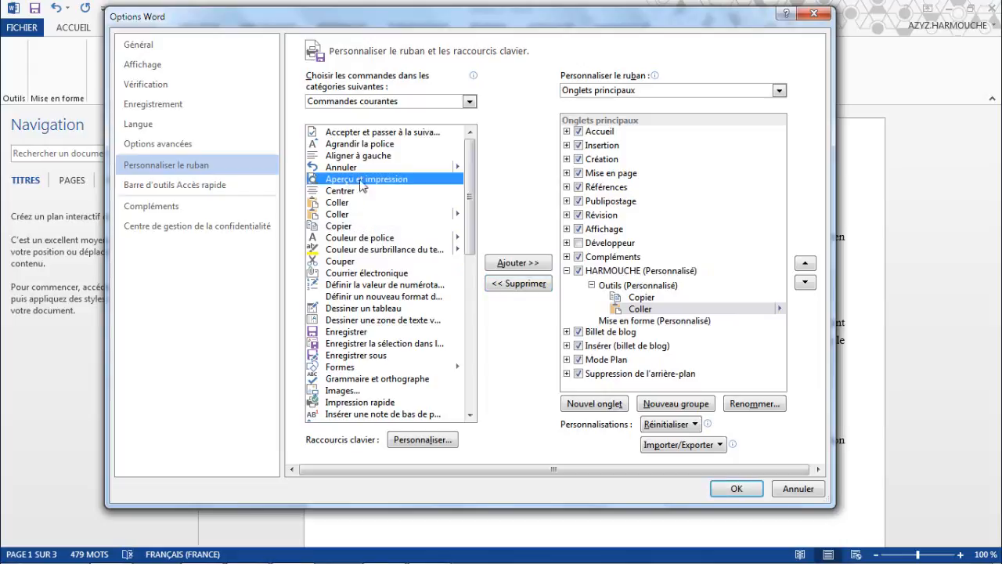
pyautogui.click(520, 264)
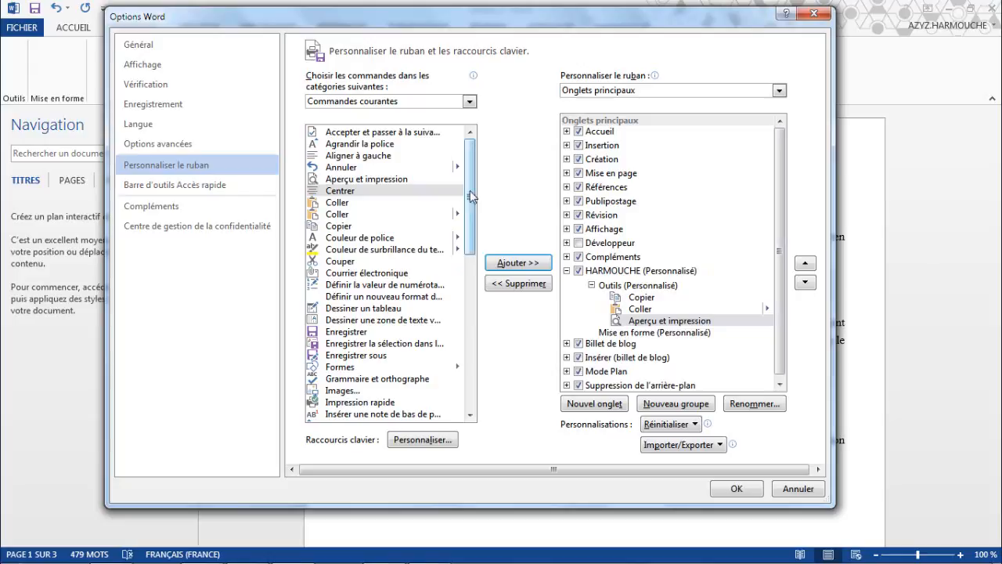
# - Add the common commands Images and Macros to the custom tab's Mise en forme group
pyautogui.click(632, 334)
pyautogui.moveTo(471, 207); pyautogui.dragTo(472, 282)
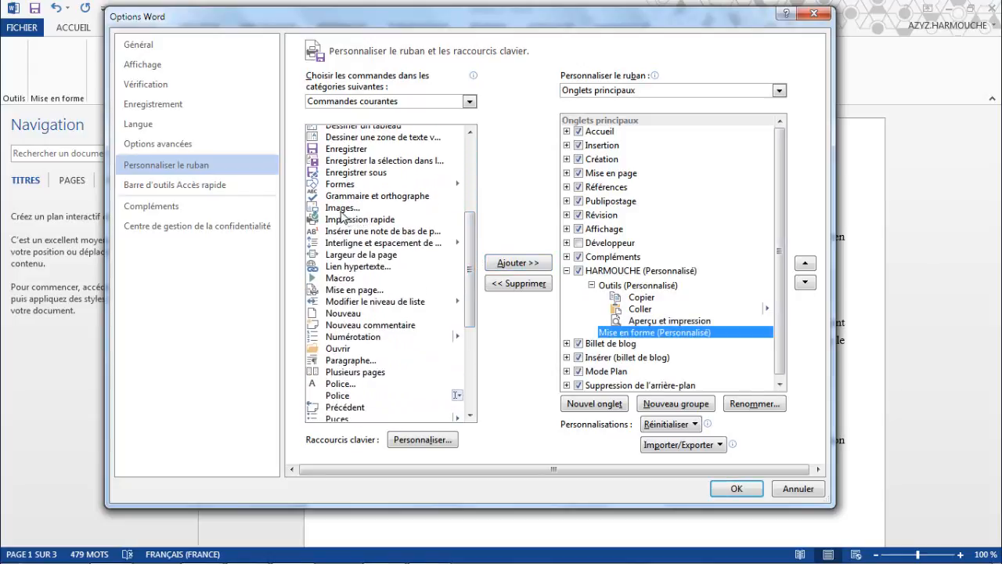
pyautogui.click(344, 208)
pyautogui.click(509, 268)
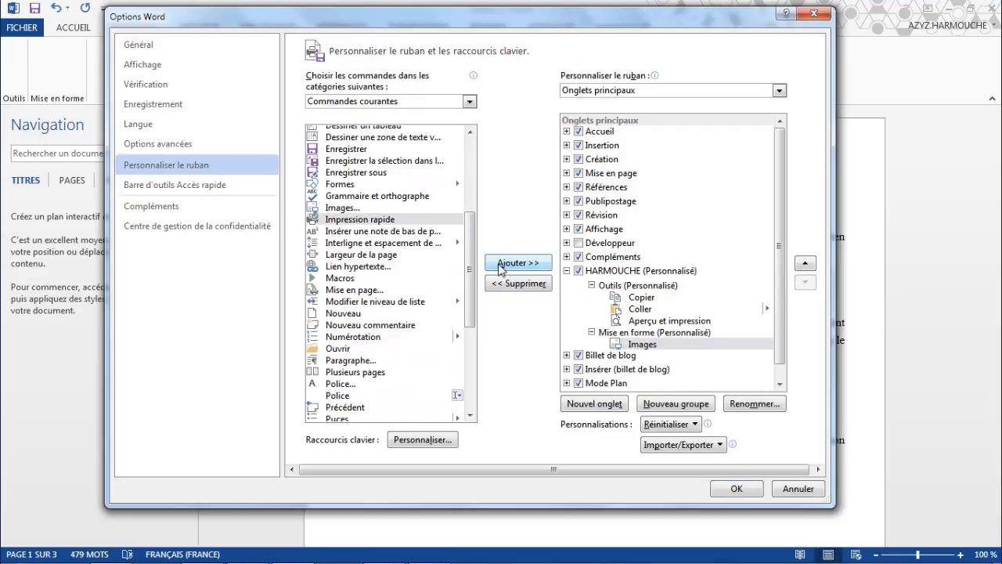
pyautogui.moveTo(470, 258); pyautogui.dragTo(472, 270)
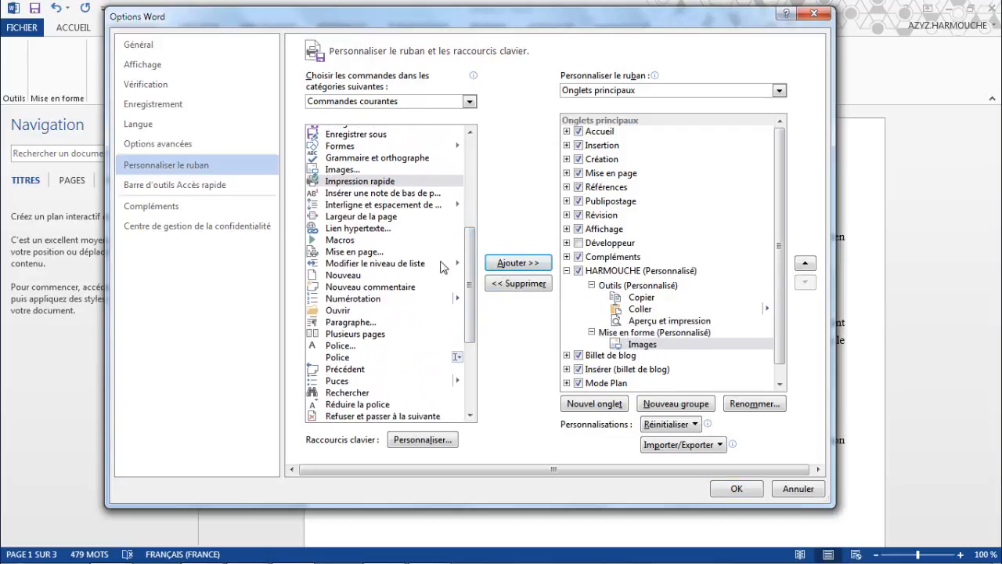
pyautogui.click(340, 241)
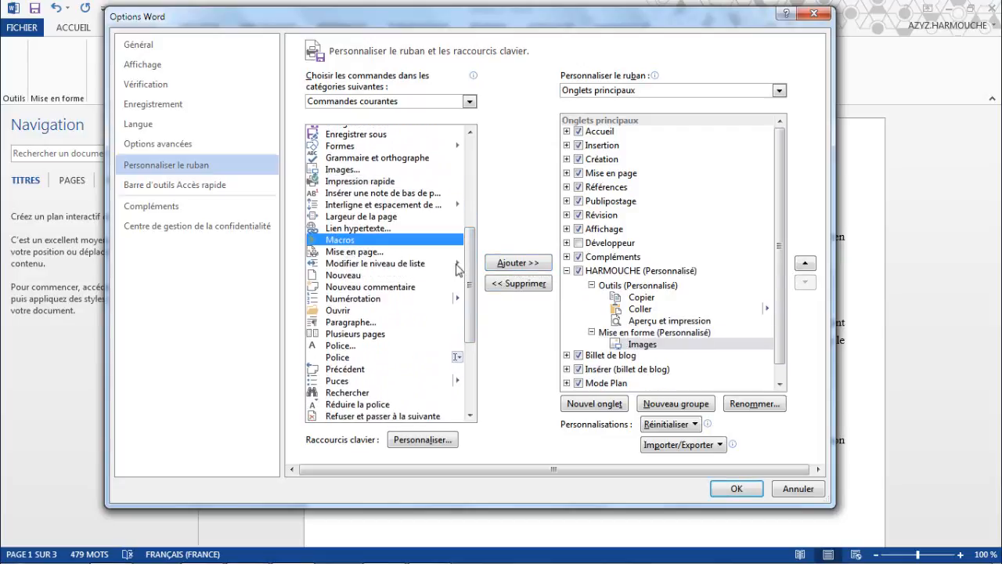
pyautogui.click(513, 263)
# - Switch the command source to Toutes les commandes and add Au centre to the custom tab's Mise en forme group
pyautogui.moveTo(465, 245); pyautogui.dragTo(479, 188)
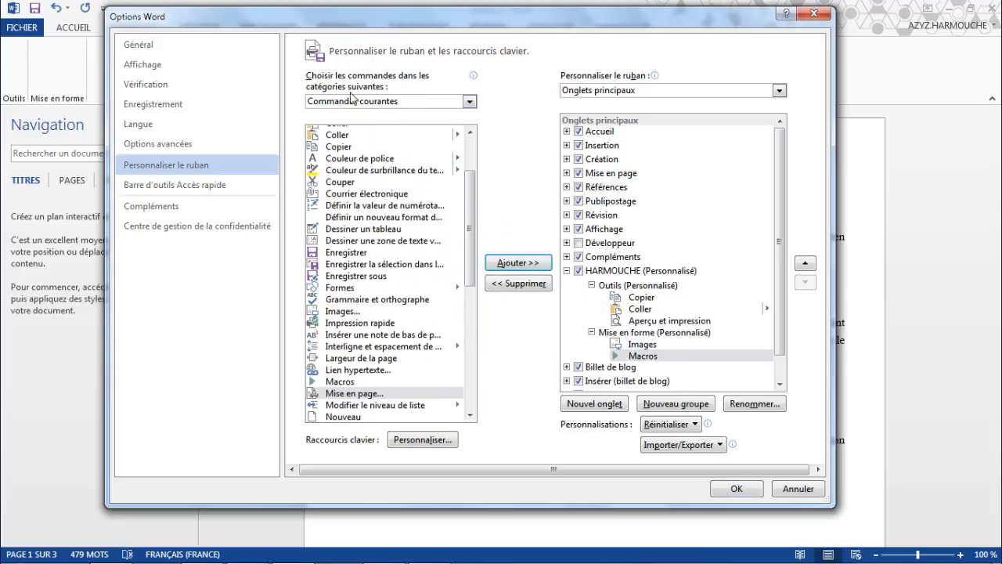
pyautogui.click(400, 104)
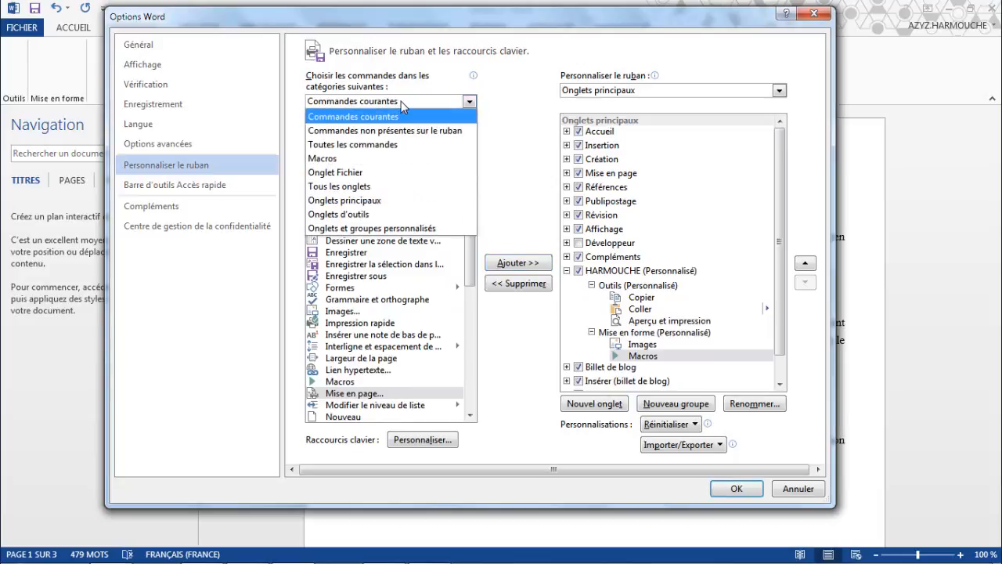
pyautogui.click(358, 147)
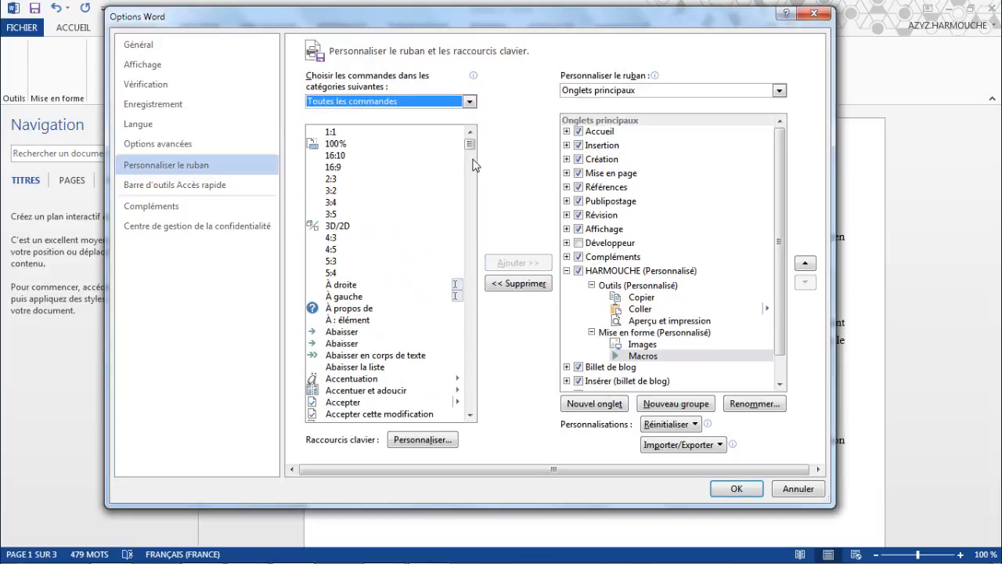
pyautogui.moveTo(471, 141); pyautogui.dragTo(474, 174)
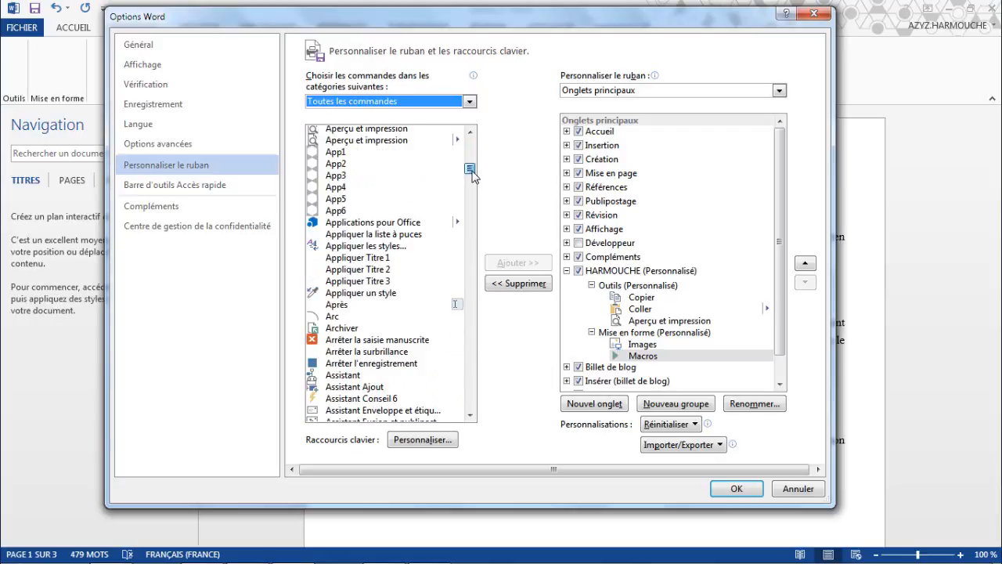
pyautogui.scroll(-10, 468, 174)
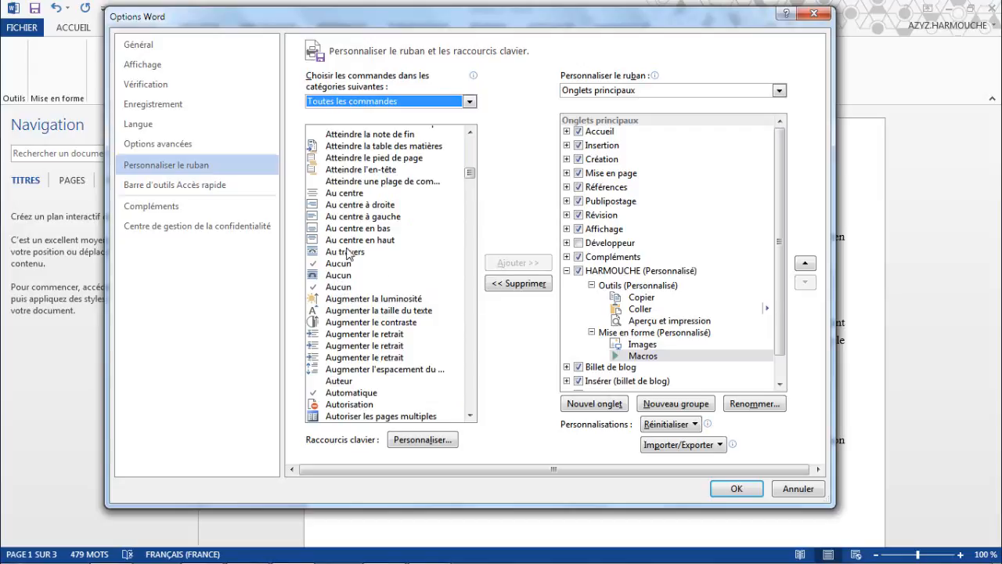
pyautogui.click(347, 196)
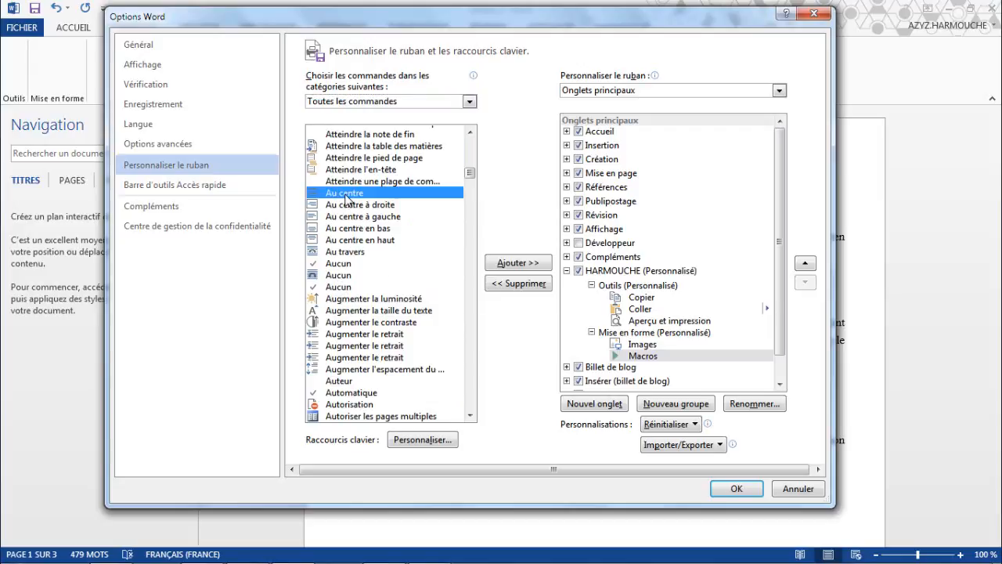
pyautogui.click(509, 270)
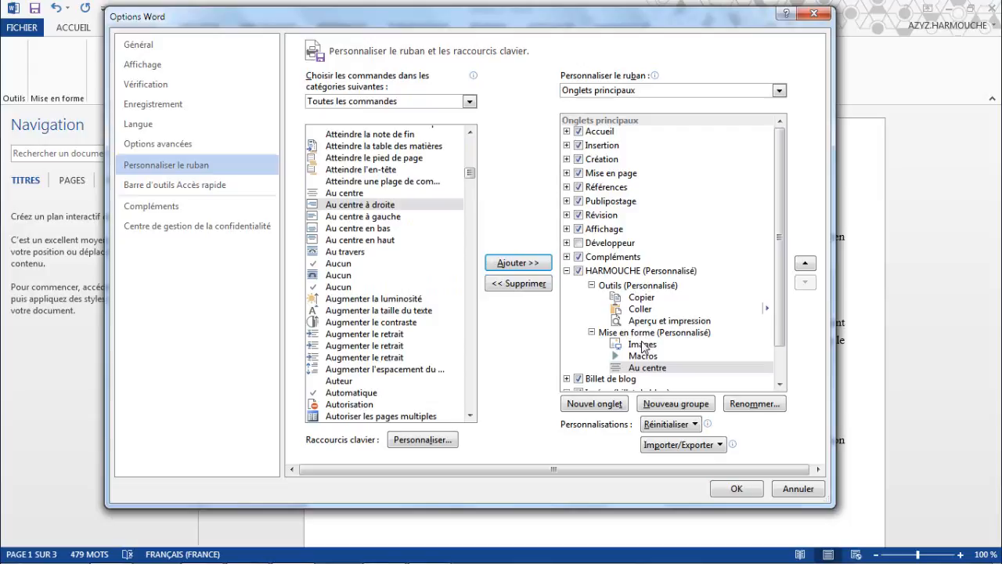
# - Apply the ribbon customization and try the custom tab's Images command, closing the picture dialog without inserting anything
pyautogui.click(734, 487)
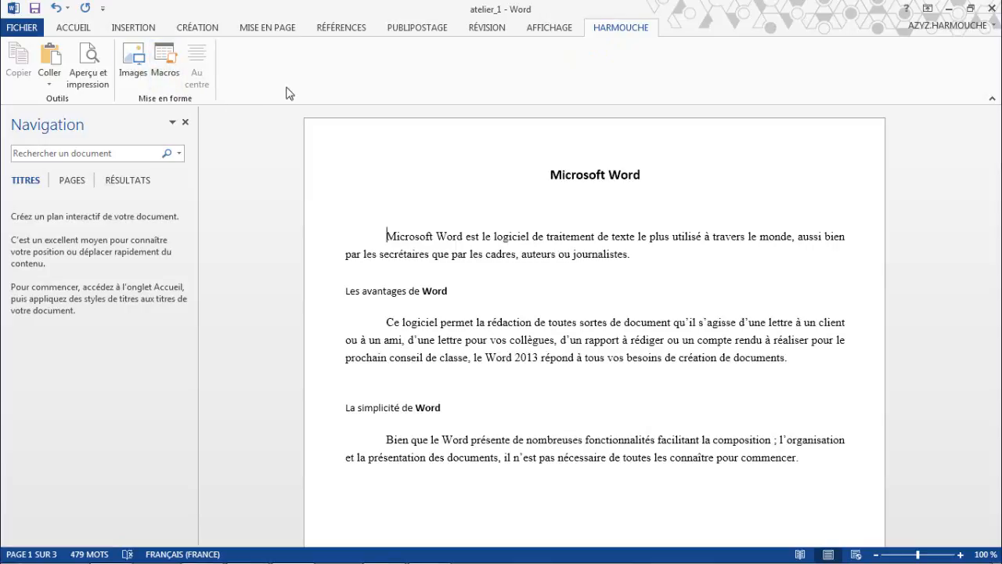
pyautogui.click(133, 61)
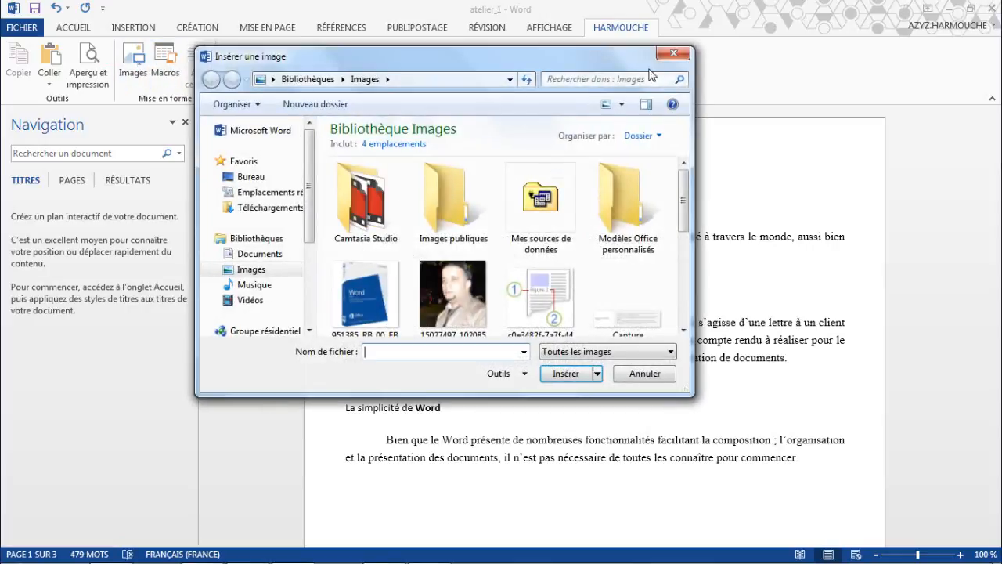
pyautogui.click(680, 57)
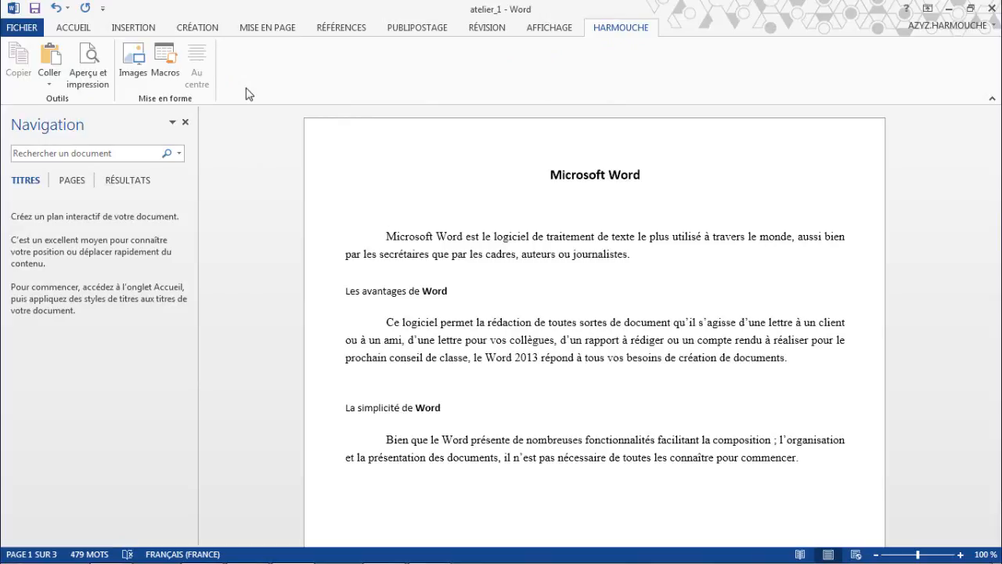
# - Reopen the ribbon customization options, reset all ribbon and Quick Access Toolbar customizations, and apply the reset
pyautogui.click(22, 27)
pyautogui.click(40, 358)
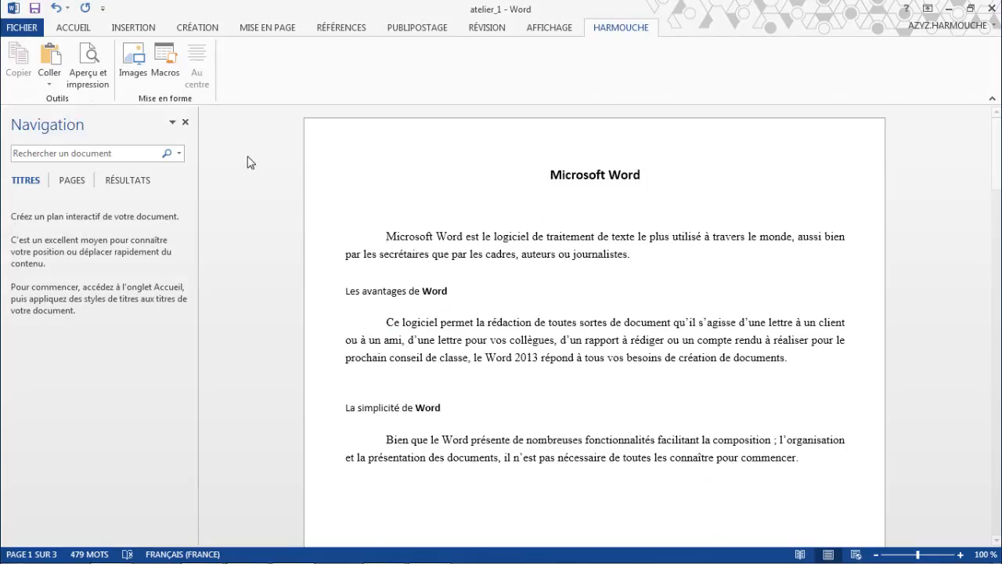
pyautogui.click(168, 147)
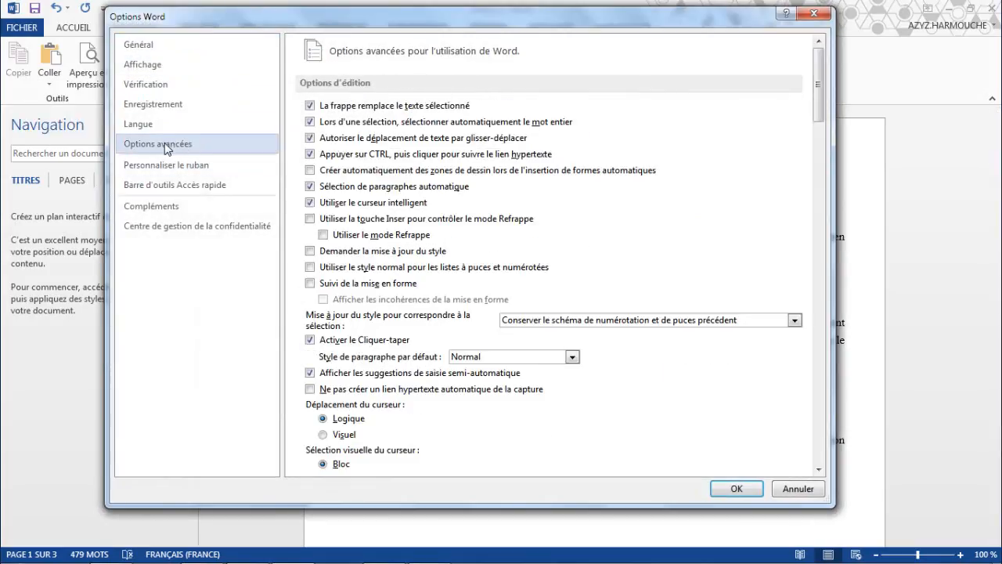
pyautogui.click(170, 166)
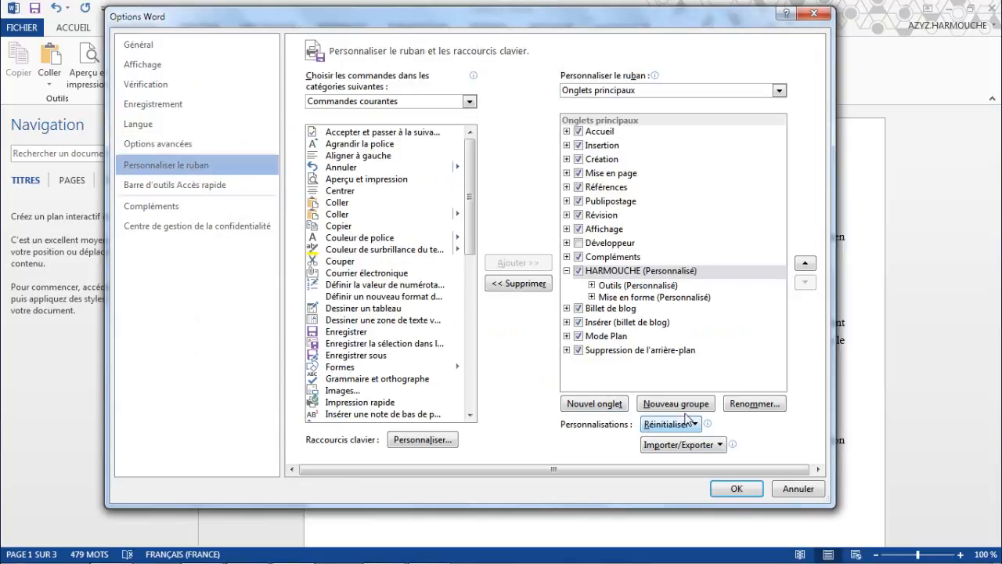
pyautogui.click(667, 423)
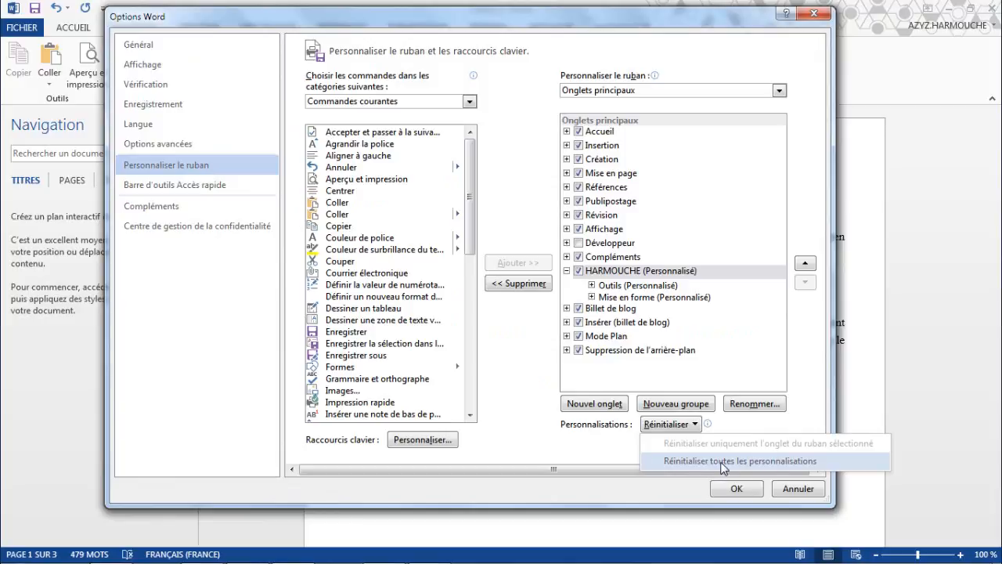
pyautogui.click(756, 461)
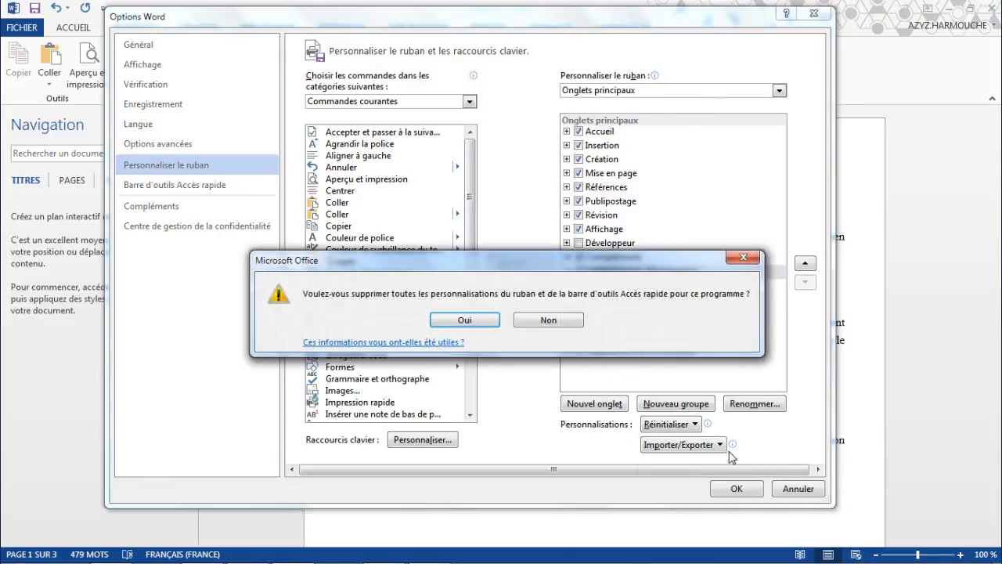
pyautogui.click(487, 321)
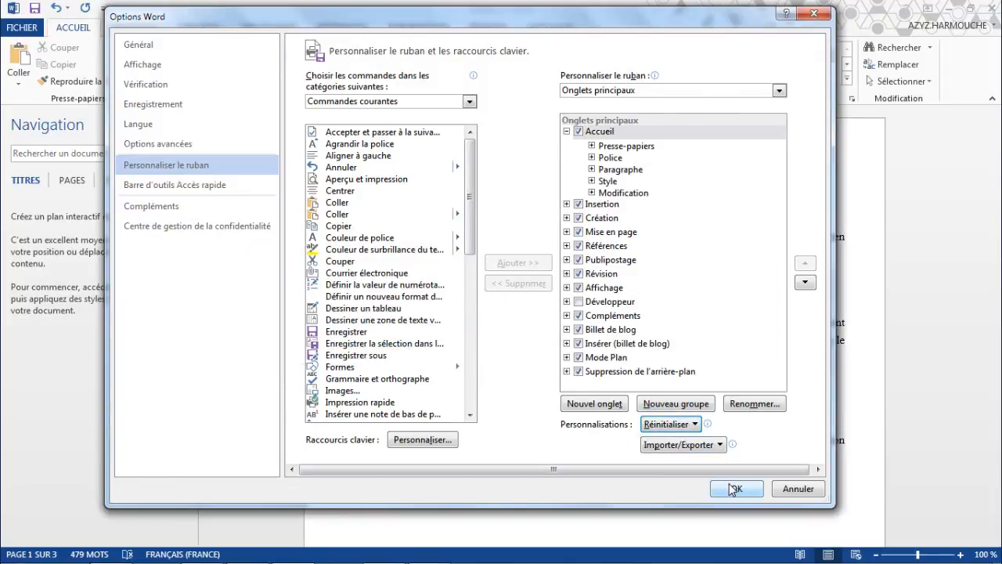
pyautogui.click(734, 487)
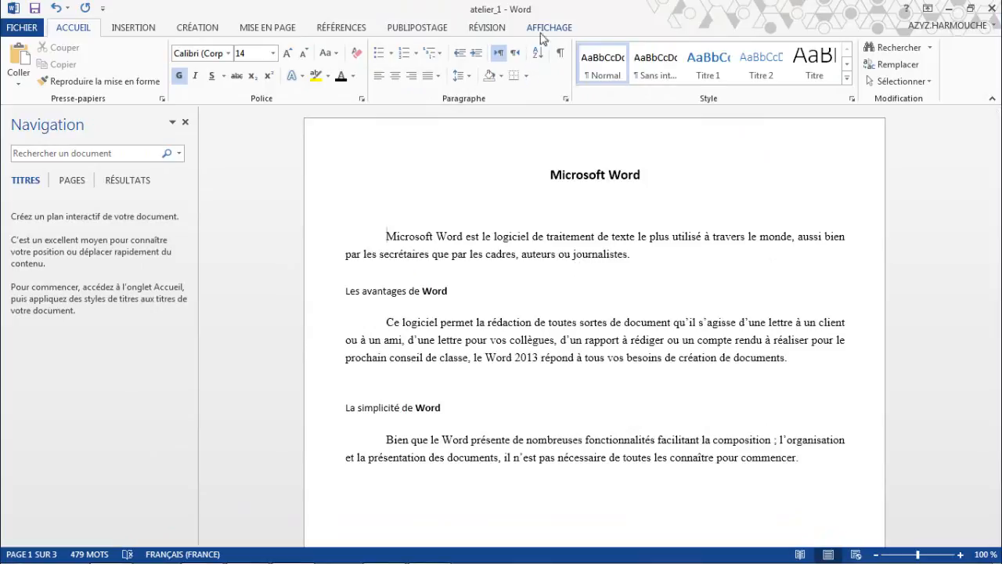